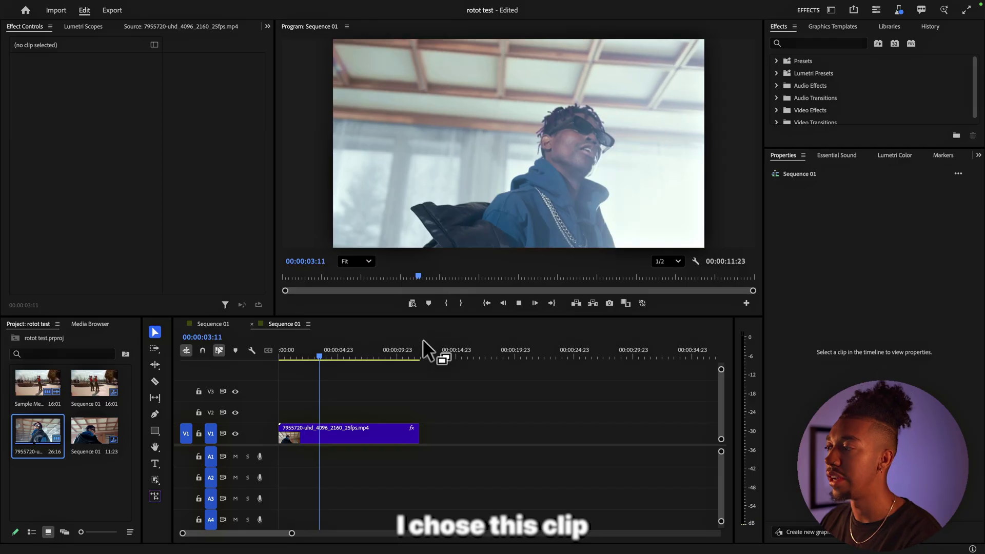
Enlarge the Program monitor, scrub back, and select the V1 clip to show Scale 54, Position 960, 540
left_click_drag(440, 316, 436, 346)
key("space")
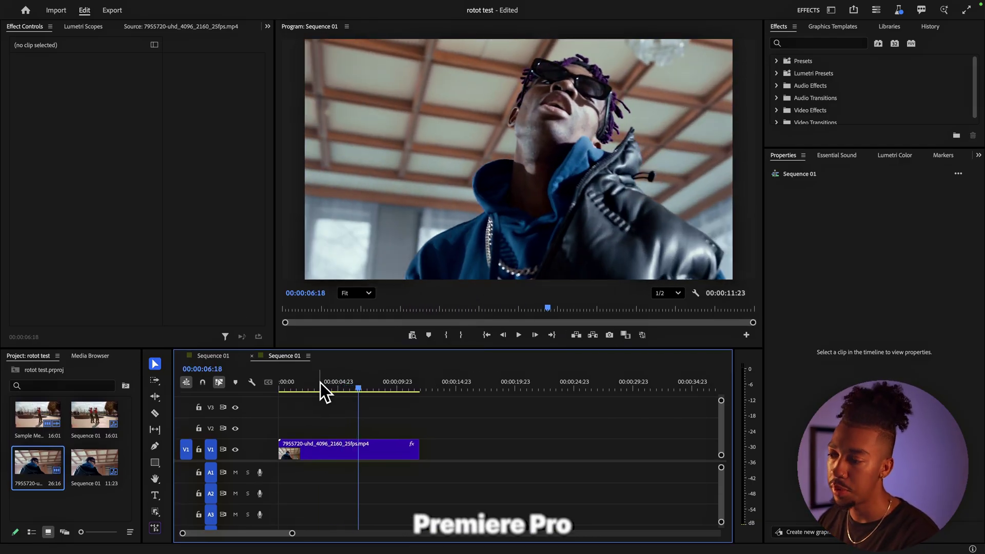
left_click_drag(320, 383, 313, 386)
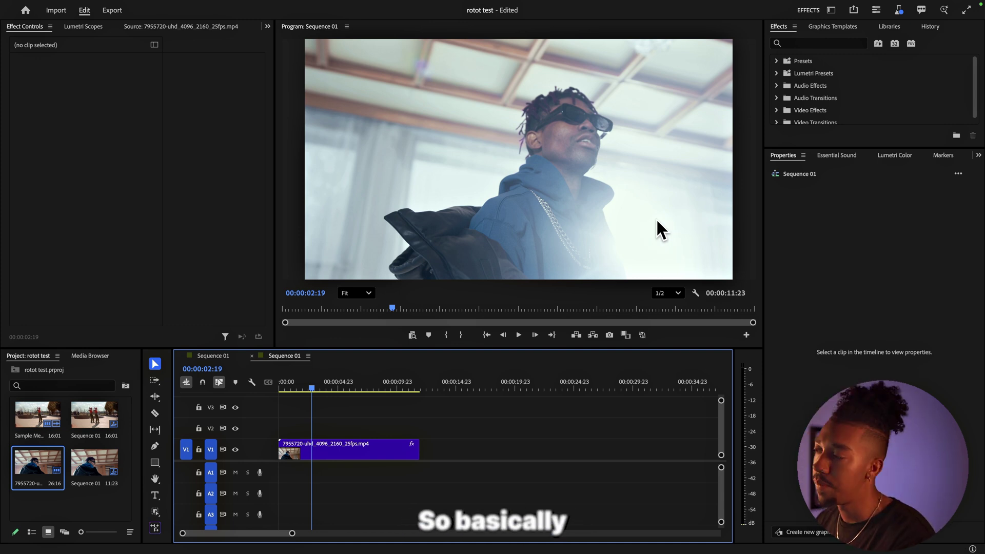
left_click(335, 451)
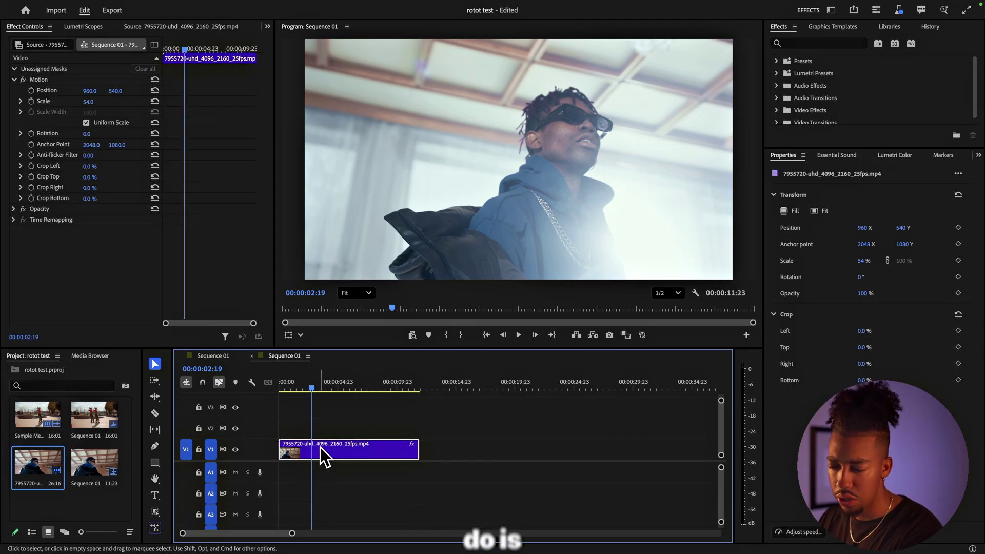
With the Object Mask tool at 00:00:00:00, click the man to create Object Mask (01)
left_click(155, 513)
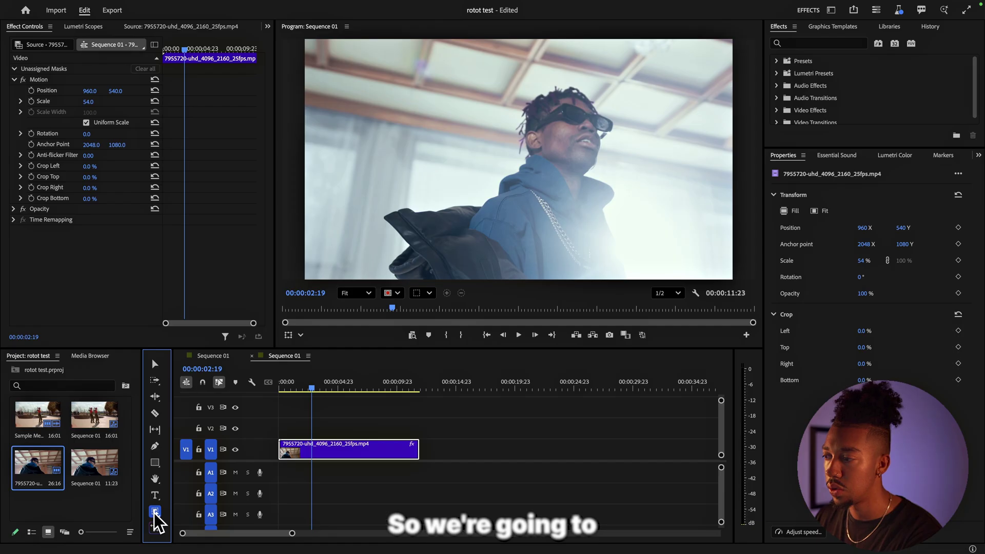
left_click(283, 390)
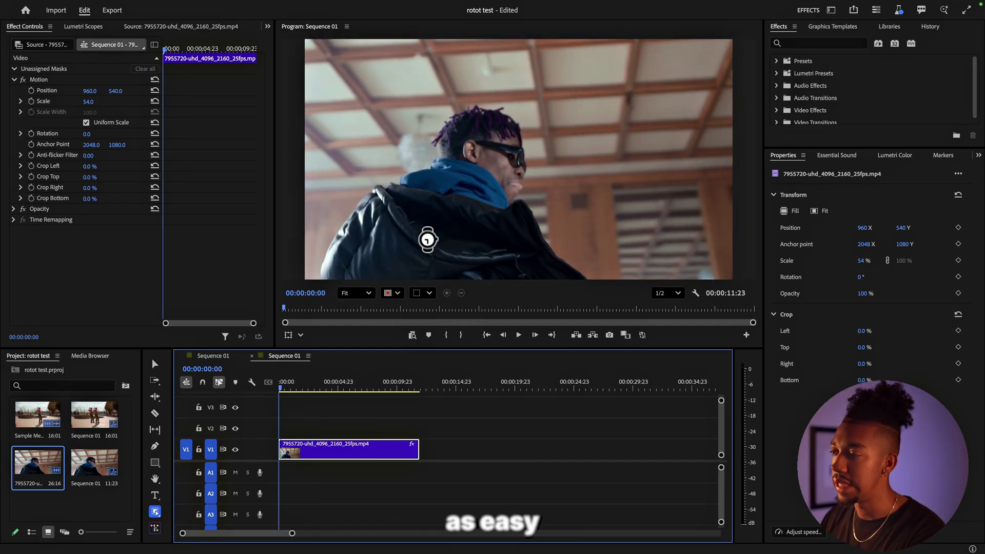
scroll(427, 239, "down", 2)
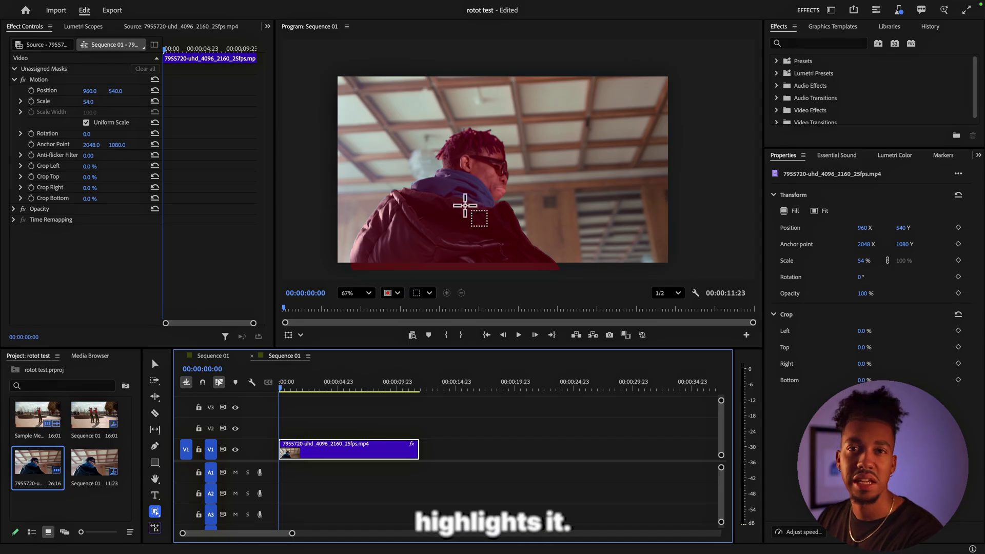
left_click(466, 207)
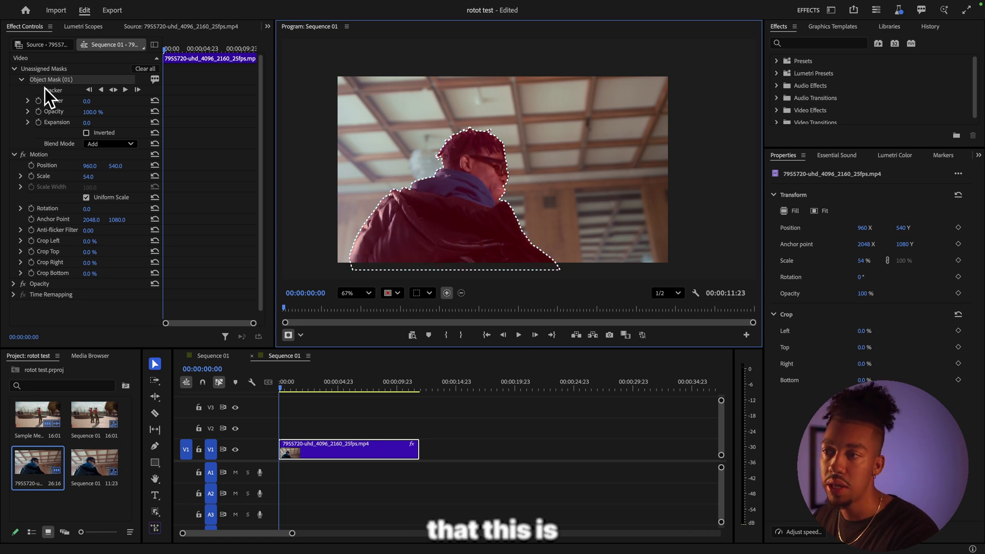
Track Object Mask (01) forward through the clip, then scrub back to about four seconds
left_click(125, 90)
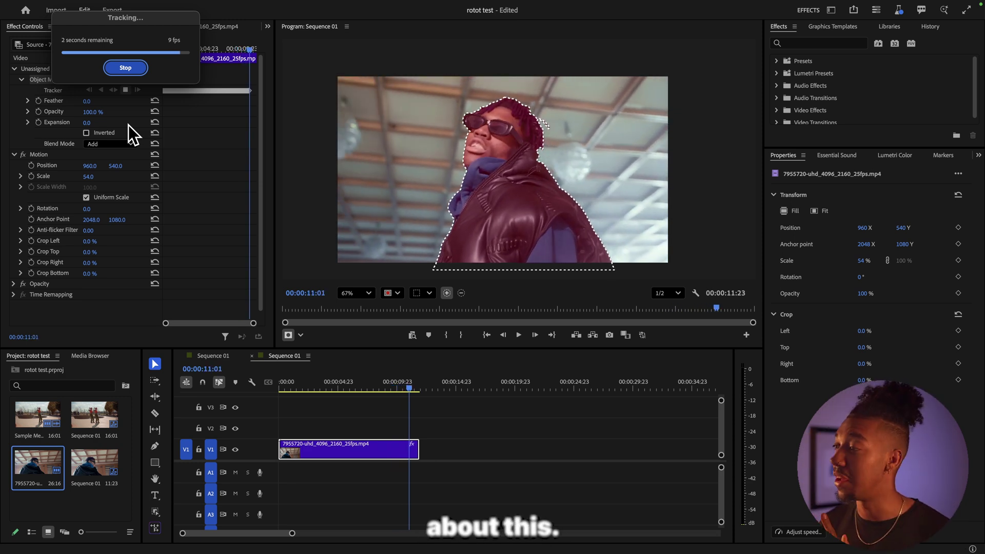
left_click_drag(315, 383, 328, 383)
left_click(77, 80)
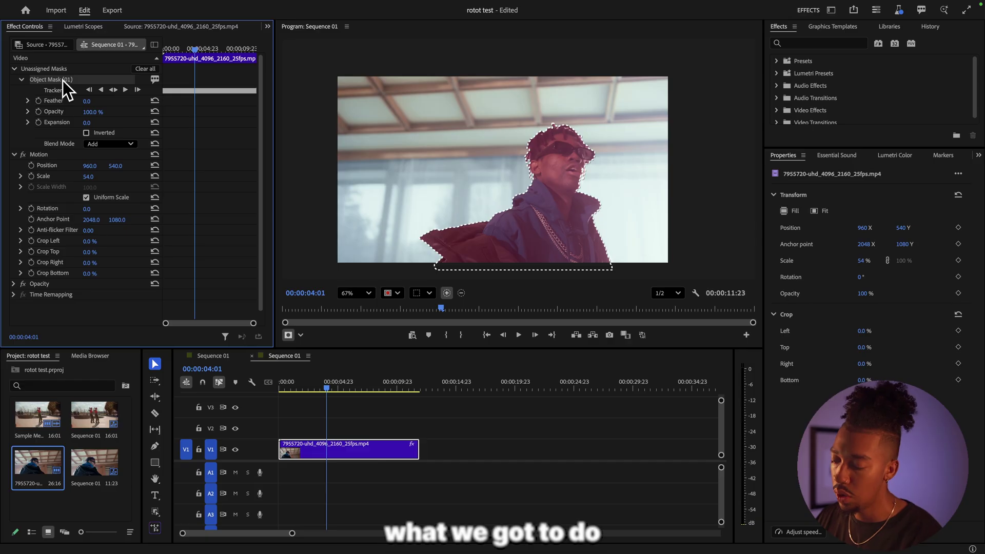
Assign Object Mask (01) to the clip's Opacity effect and play the result
left_click_drag(63, 81, 66, 211)
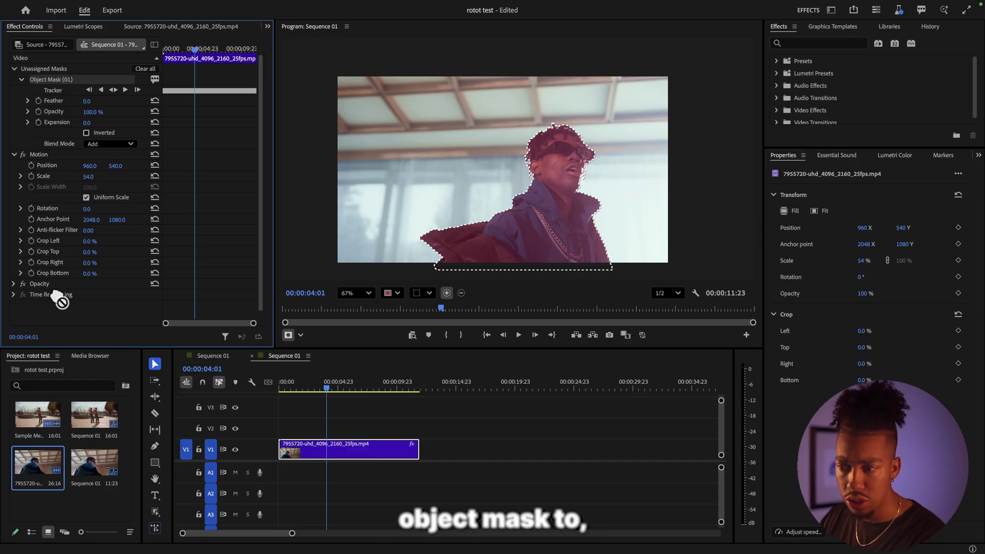
left_click_drag(56, 298, 66, 292)
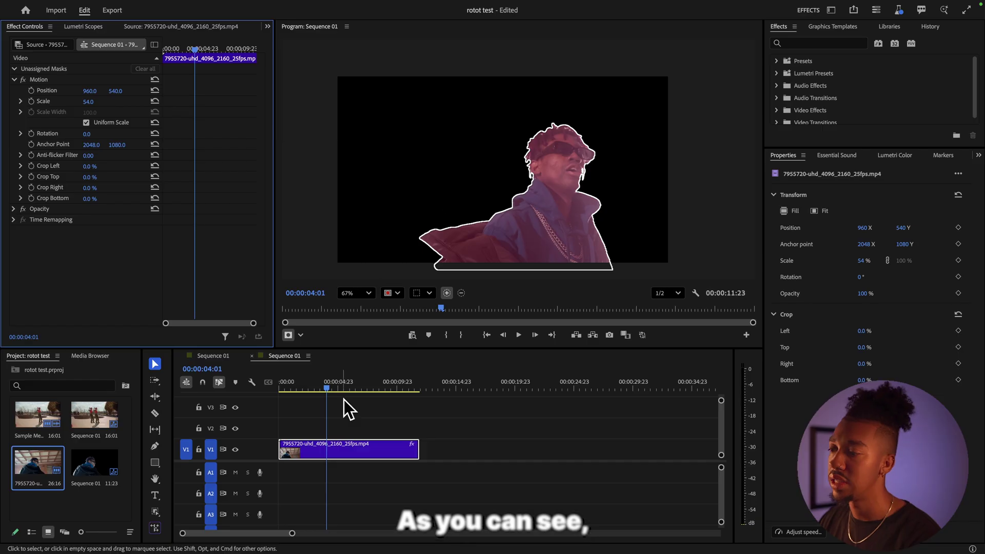
key("space")
Scrub around four seconds and replay to check the man is cut out against black
left_click(330, 387)
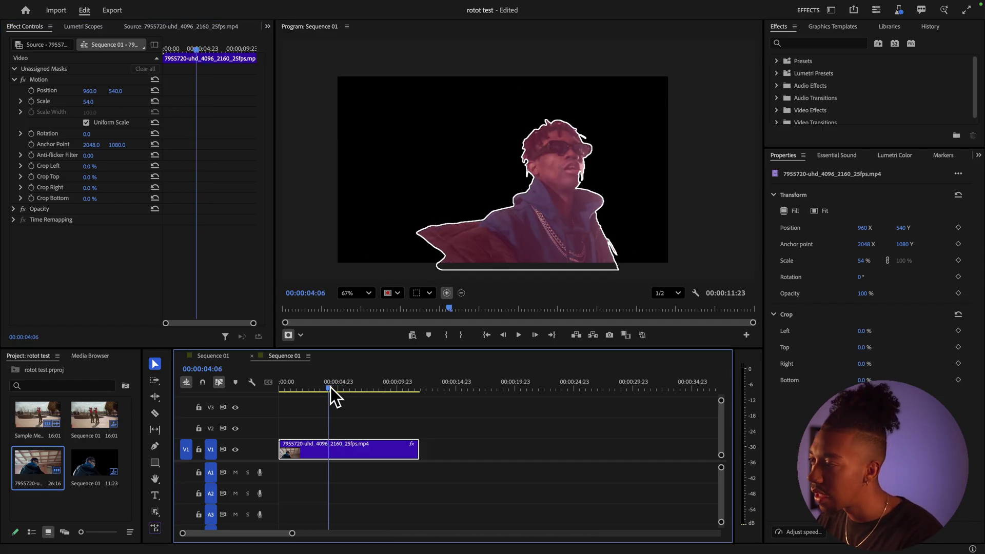
left_click_drag(330, 386, 333, 386)
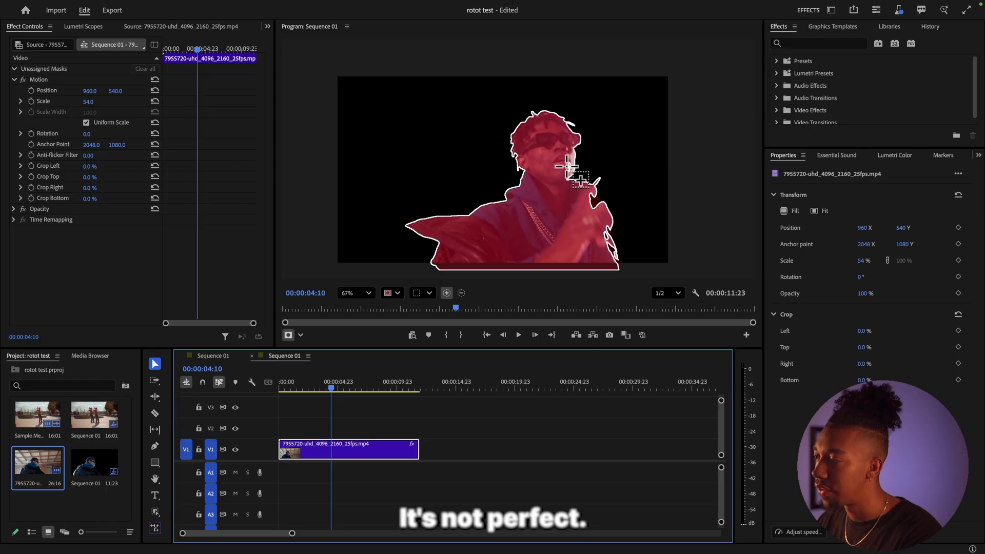
key("space")
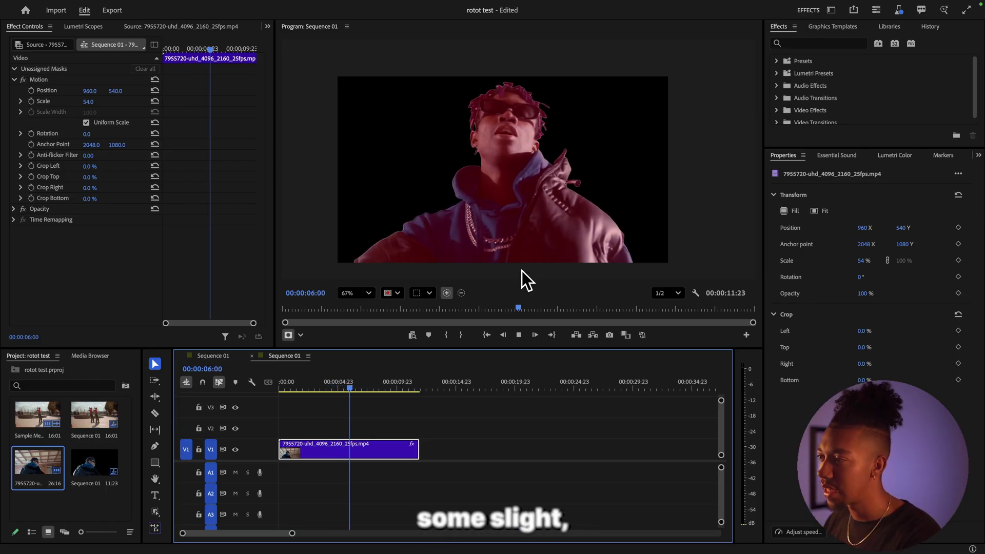
key("space")
mouse_move(340, 392)
left_mouse_down()
mouse_move(316, 383)
mouse_move(341, 381)
left_mouse_up()
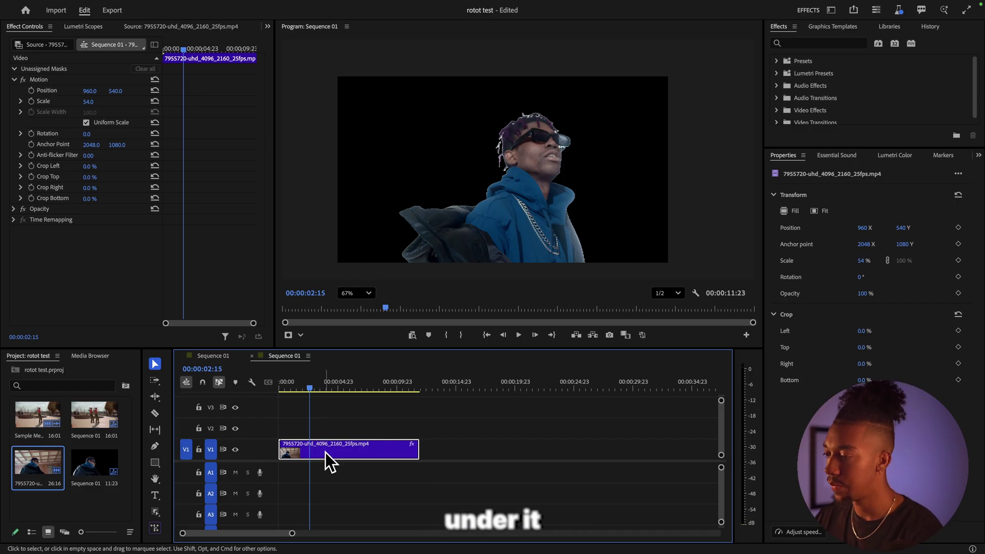
Alt-drag the clip up to create a duplicate on V2
scroll(325, 452, "down", 2)
scroll(328, 445, "up", 1)
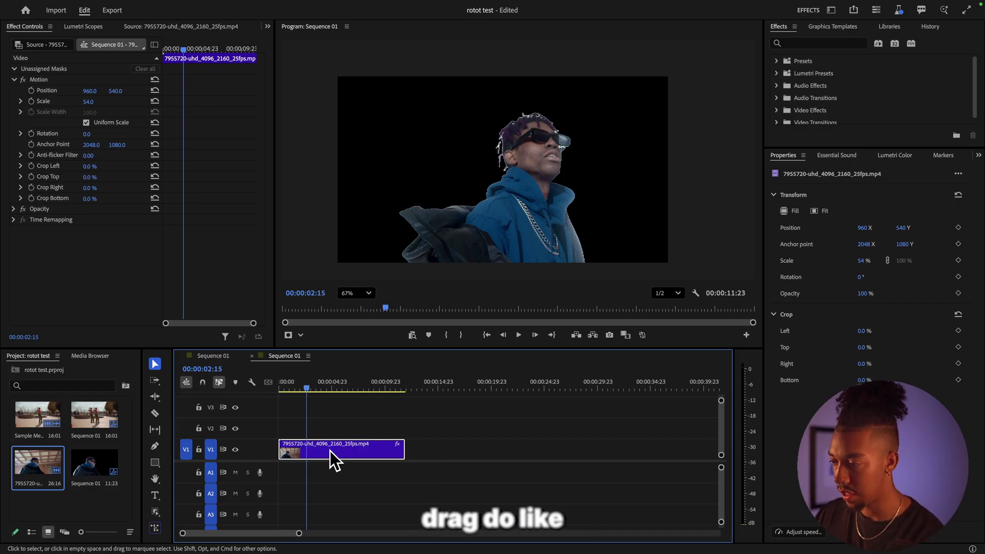
left_click_drag(330, 451, 328, 435)
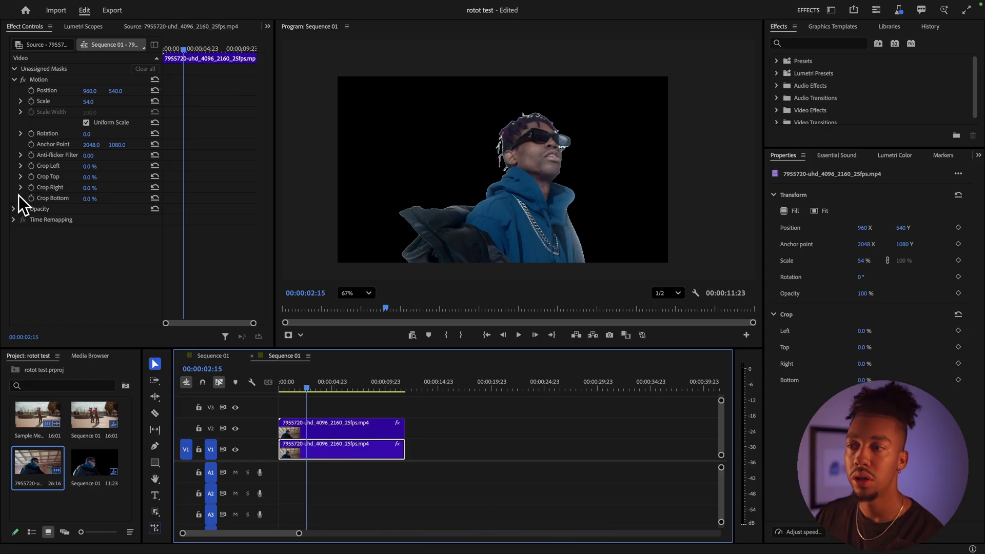
Delete Object Mask (01) from the V1 clip's Opacity and move the masked copy up to V3
left_click(13, 209)
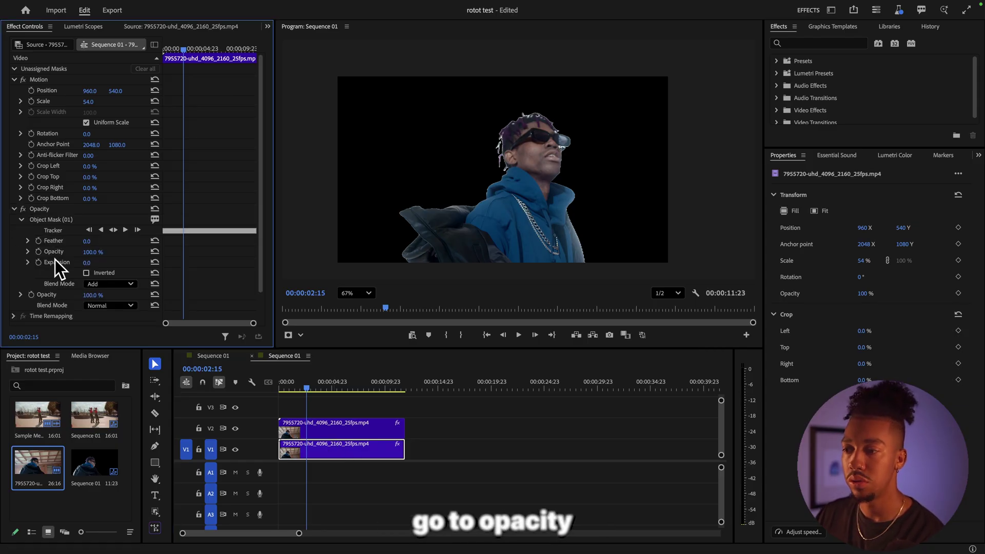
left_click(56, 220)
key("Delete")
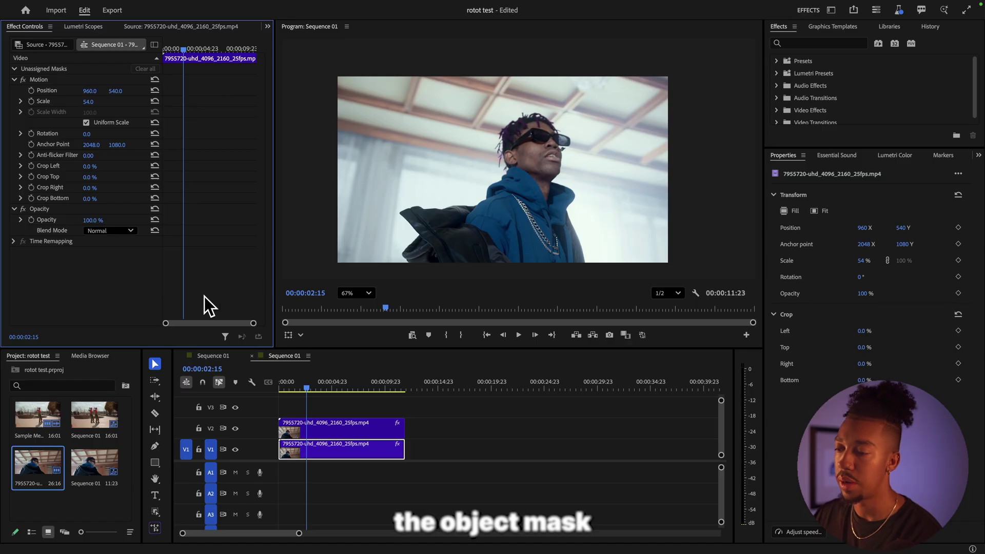
left_click_drag(341, 430, 337, 410)
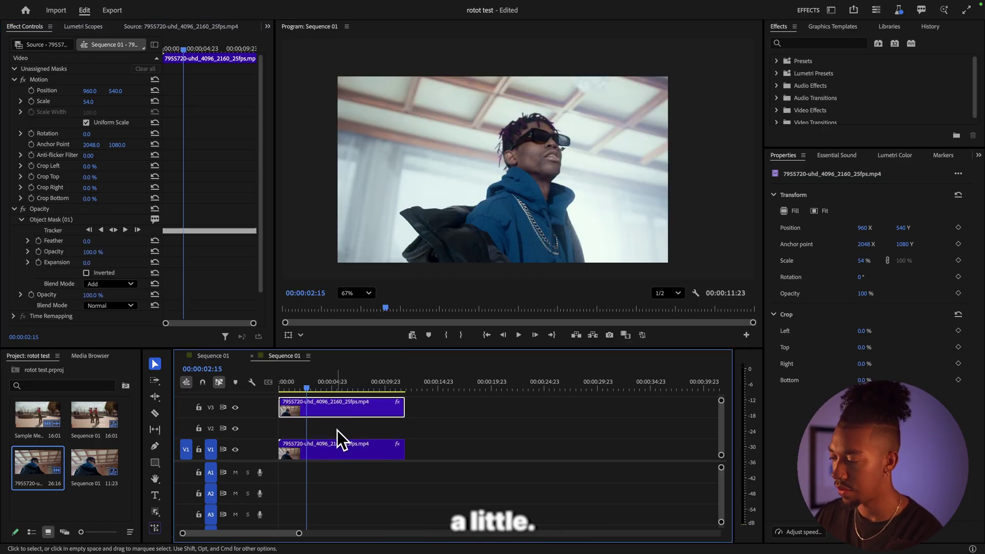
Add a text box over the video reading AUTO ROTO
key("t")
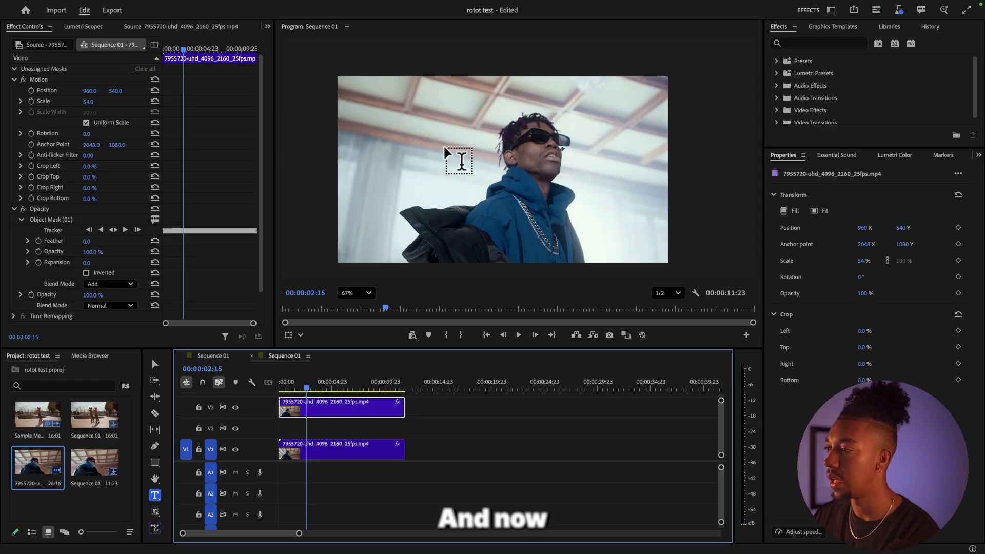
left_click(448, 157)
type("TE")
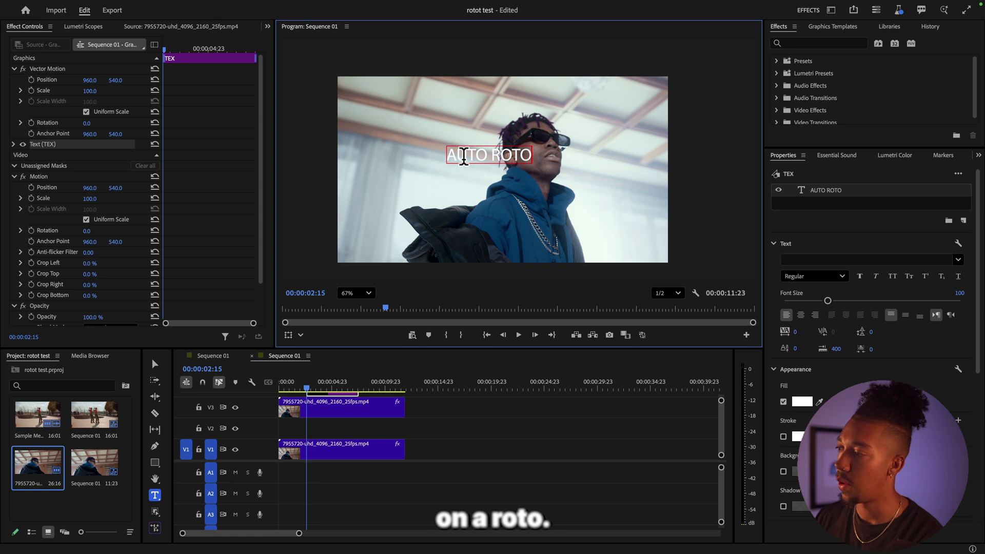
Set the title font to Inter Black
left_click(958, 259)
type("INTER")
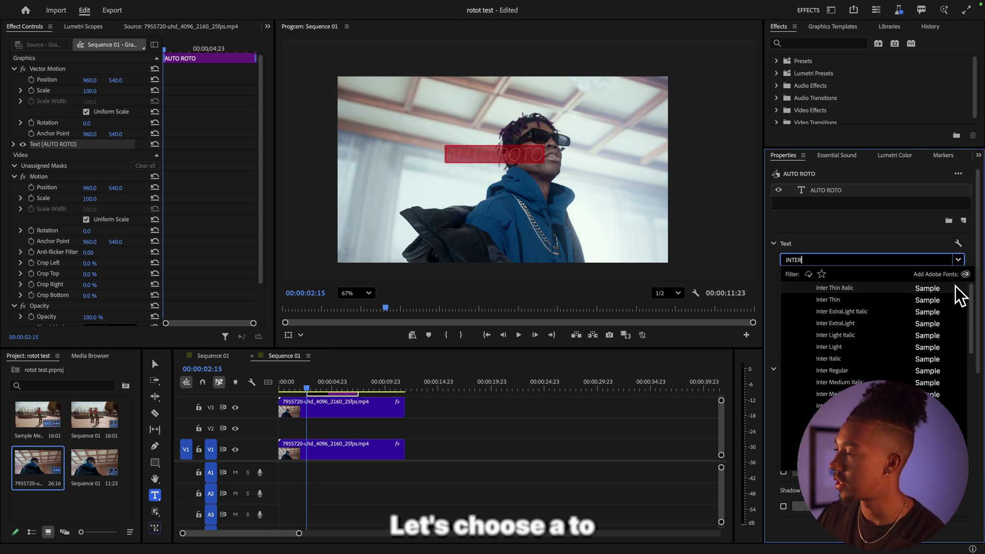
scroll(901, 377, "down", 1)
scroll(877, 339, "down", 1)
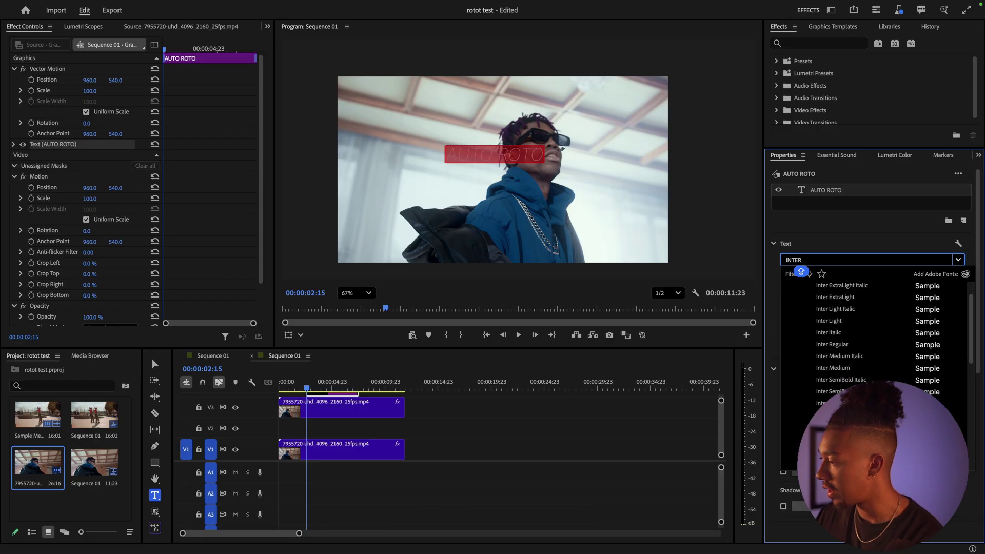
key("Return")
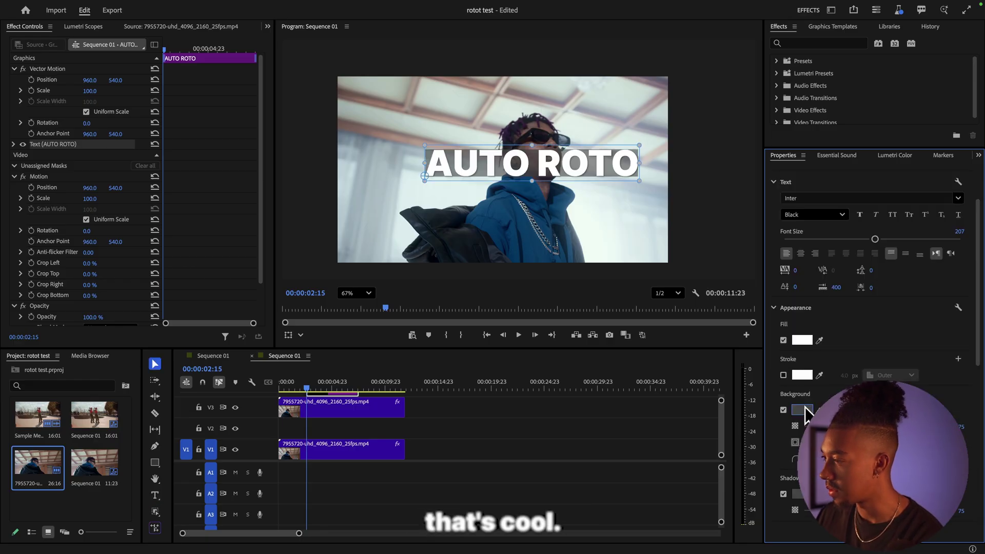
Enable the text Background and set its colour to red
left_click(783, 409)
left_click(803, 409)
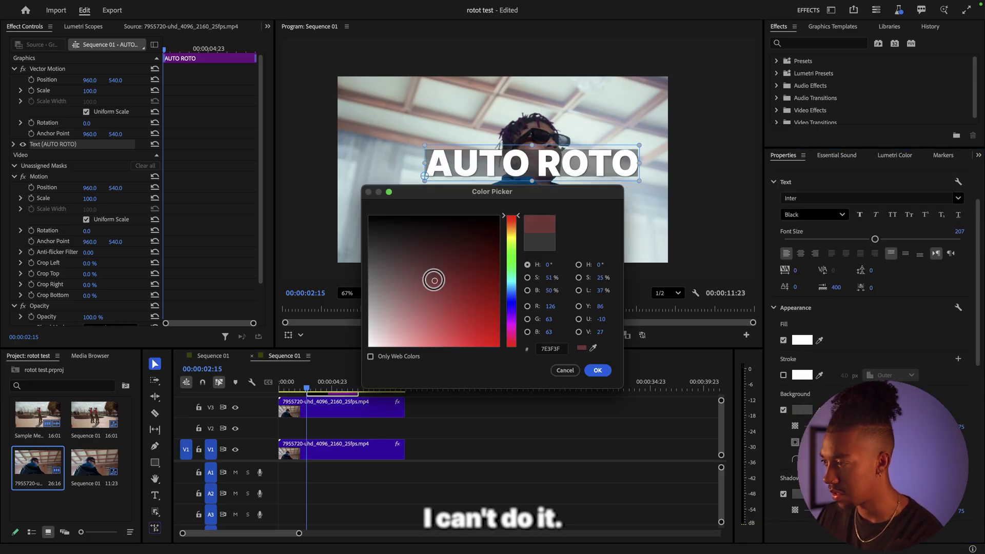
left_click(597, 371)
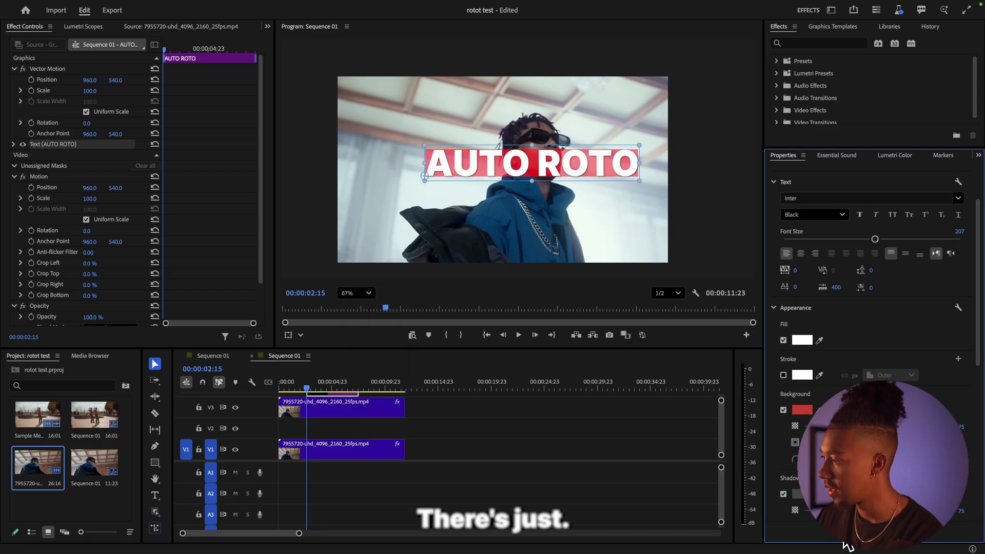
left_click(361, 429)
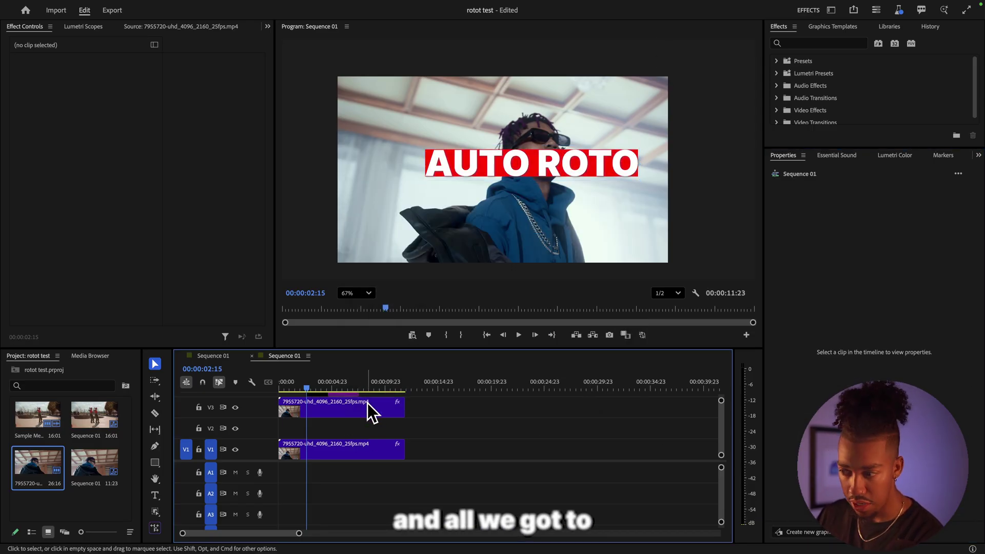
scroll(367, 403, "up", 2)
Move the AUTO ROTO title down to V2 beneath the masked copy and play back the layering
left_click_drag(337, 404, 337, 448)
scroll(322, 410, "down", 2)
key("space")
scroll(585, 128, "up", 1)
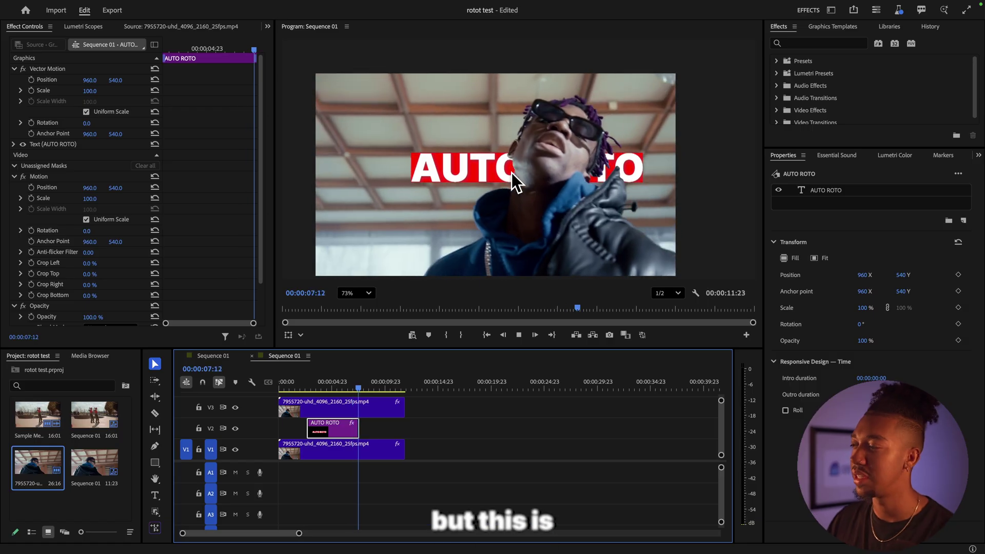
key("space")
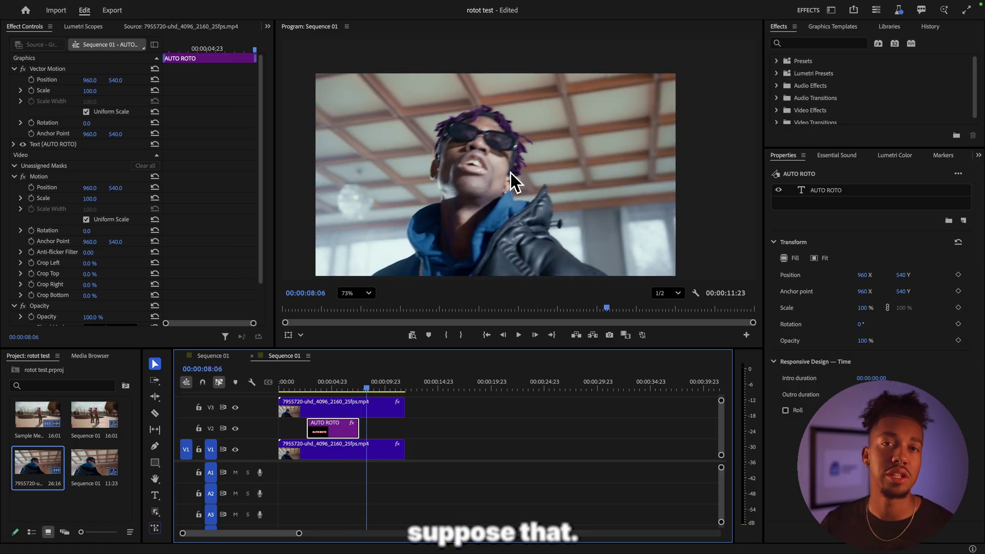